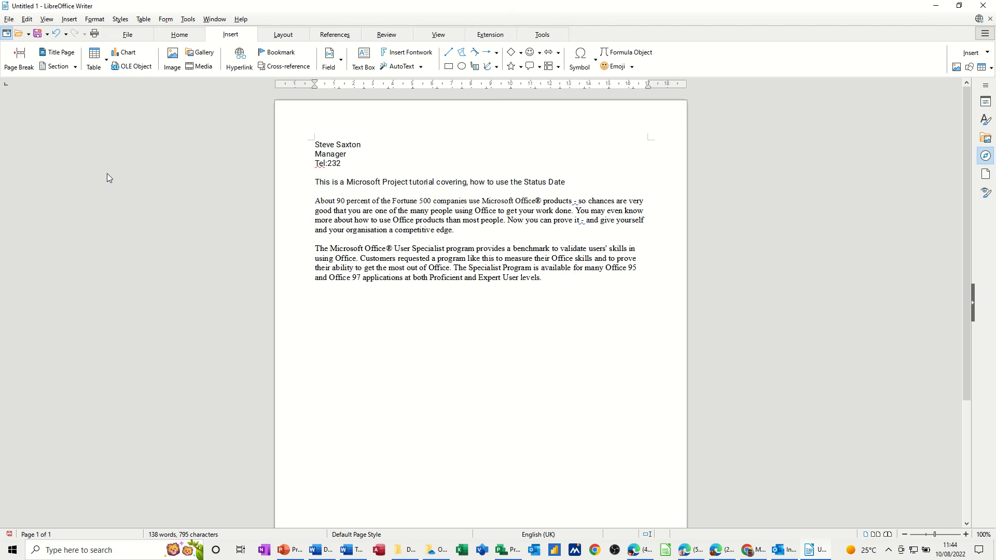
Step: Open AutoText and examine the previews and shortcuts of the Elegant entries in the Business Cards, Work category
{"action": "left_click", "coordinate": [400, 70]}
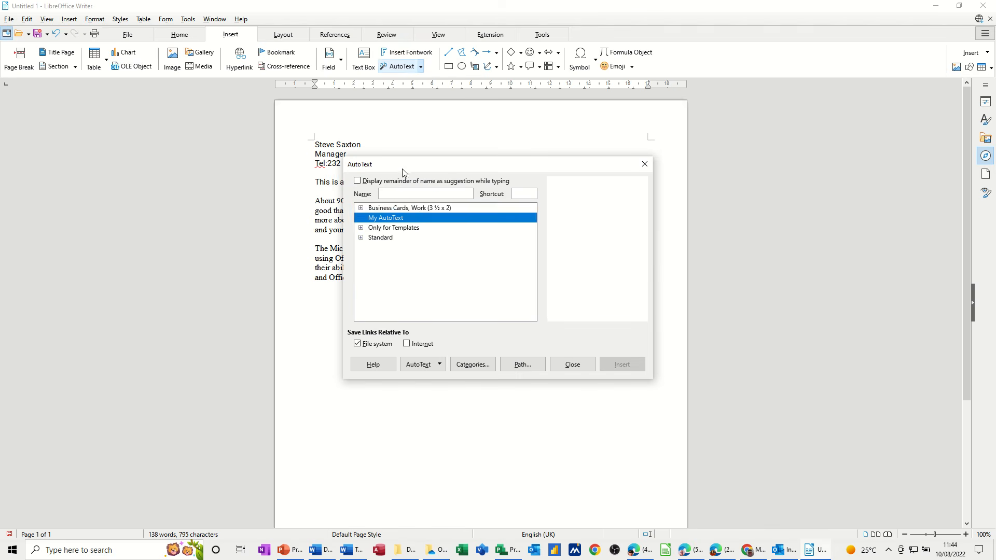
{"action": "left_click", "coordinate": [386, 208]}
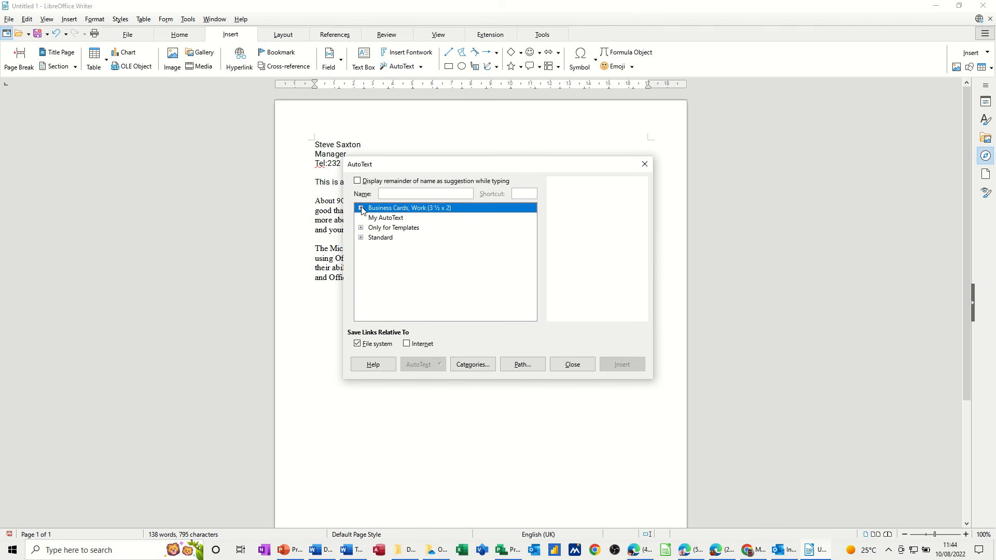
{"action": "left_click", "coordinate": [361, 207]}
{"action": "left_click", "coordinate": [395, 219]}
{"action": "left_click", "coordinate": [401, 228]}
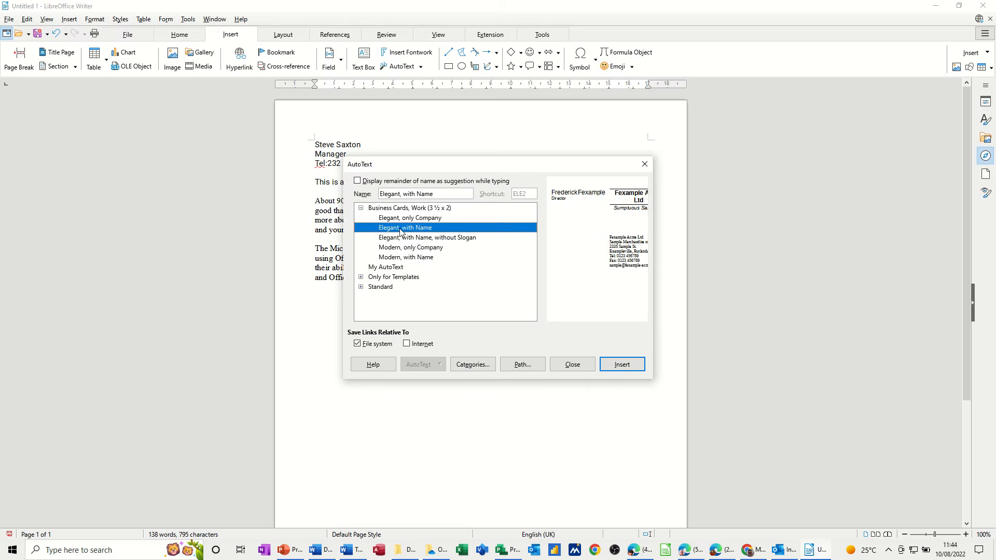
{"action": "left_click", "coordinate": [401, 238]}
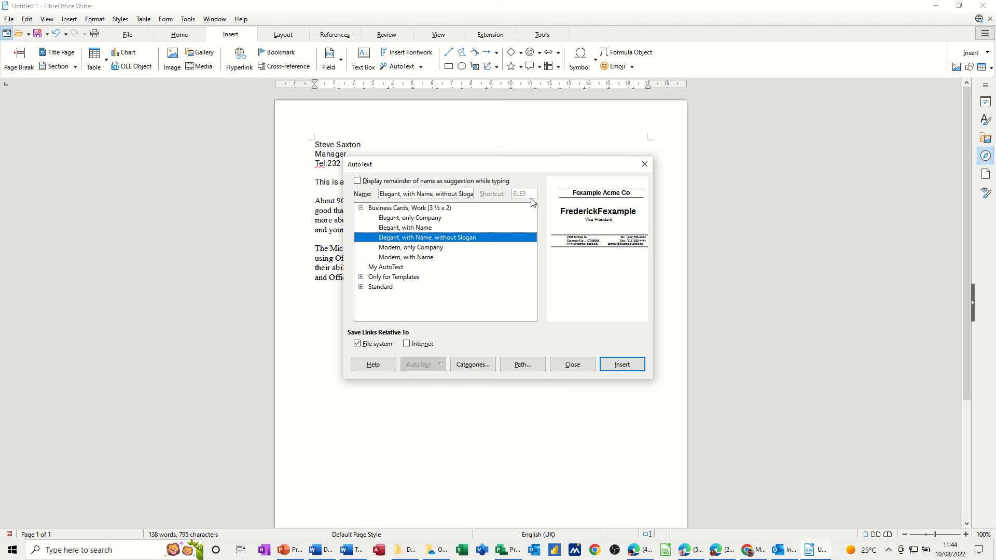
{"action": "left_click", "coordinate": [361, 208]}
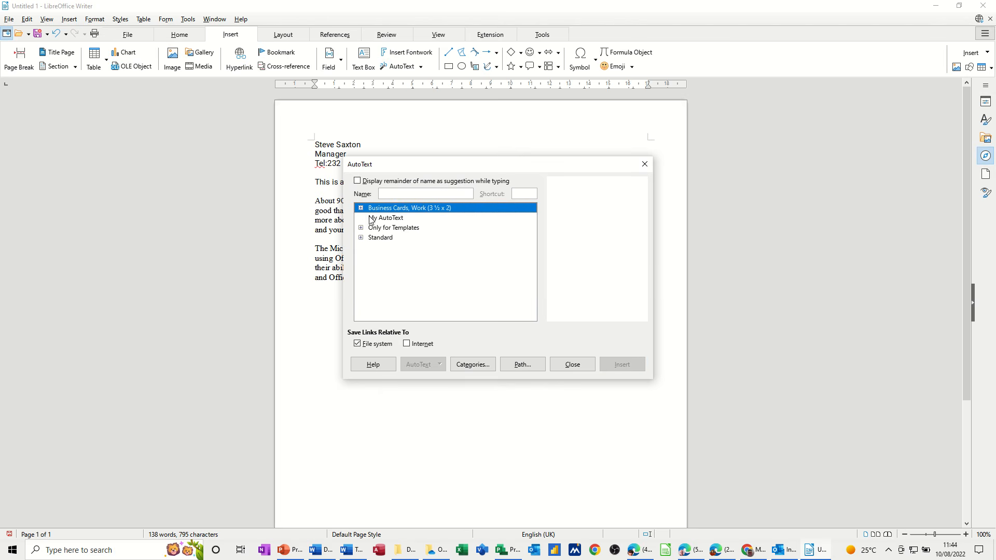
Step: Examine the Only for Templates, Standard and My AutoText categories, including the 2nd Reminder entry, and close AutoText
{"action": "left_click", "coordinate": [361, 228]}
{"action": "left_click", "coordinate": [361, 227]}
{"action": "left_click", "coordinate": [362, 237]}
{"action": "left_click", "coordinate": [391, 258]}
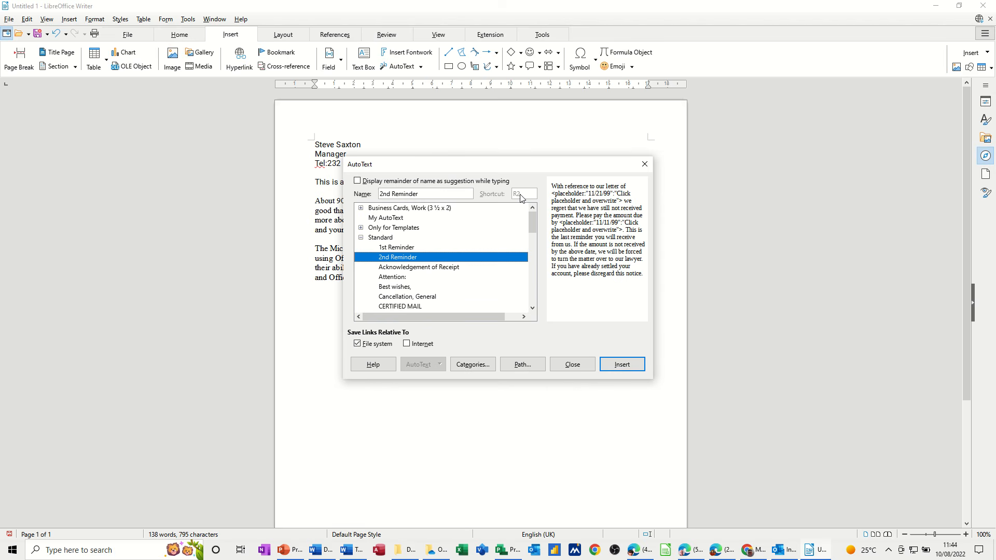
{"action": "left_click", "coordinate": [383, 220]}
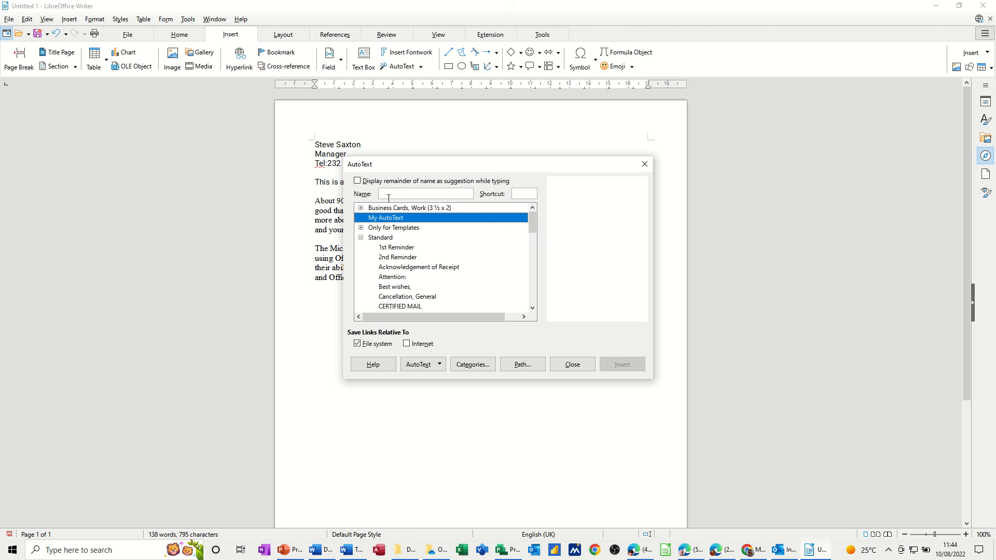
{"action": "left_click", "coordinate": [645, 164]}
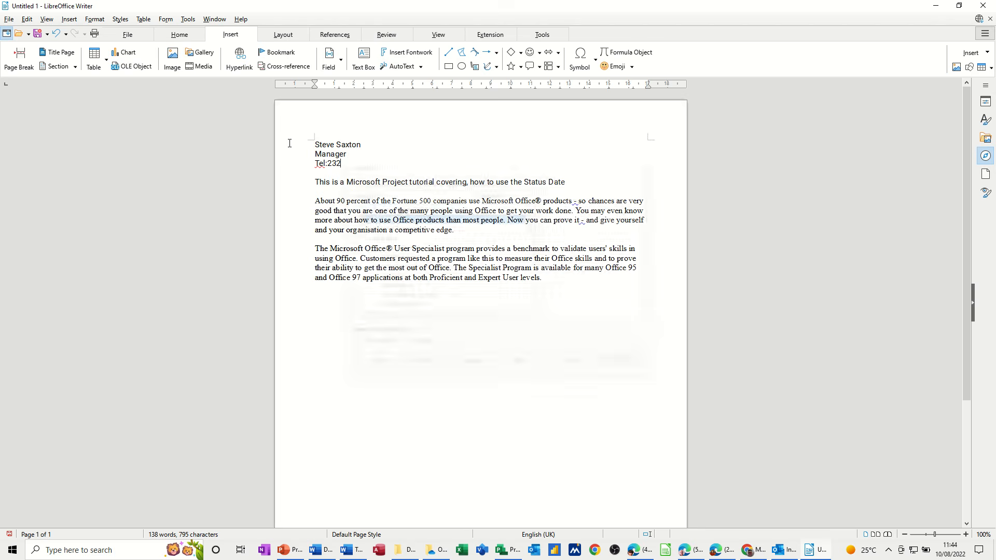
Step: Save the three-line contact block at the top of the page as a My AutoText entry named with the contact's first name
{"action": "left_click_drag", "start_coordinate": [313, 145], "coordinate": [347, 165]}
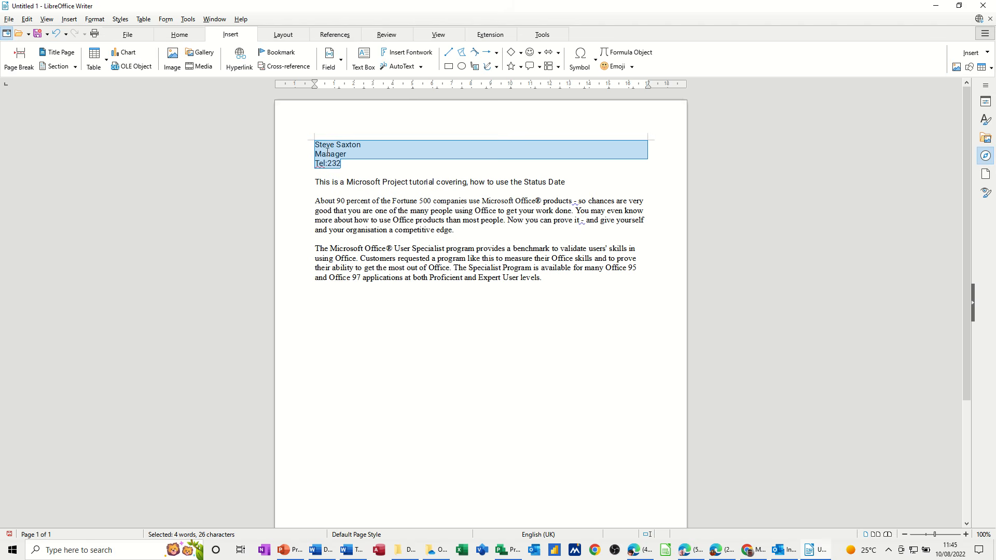
{"action": "left_click", "coordinate": [400, 66]}
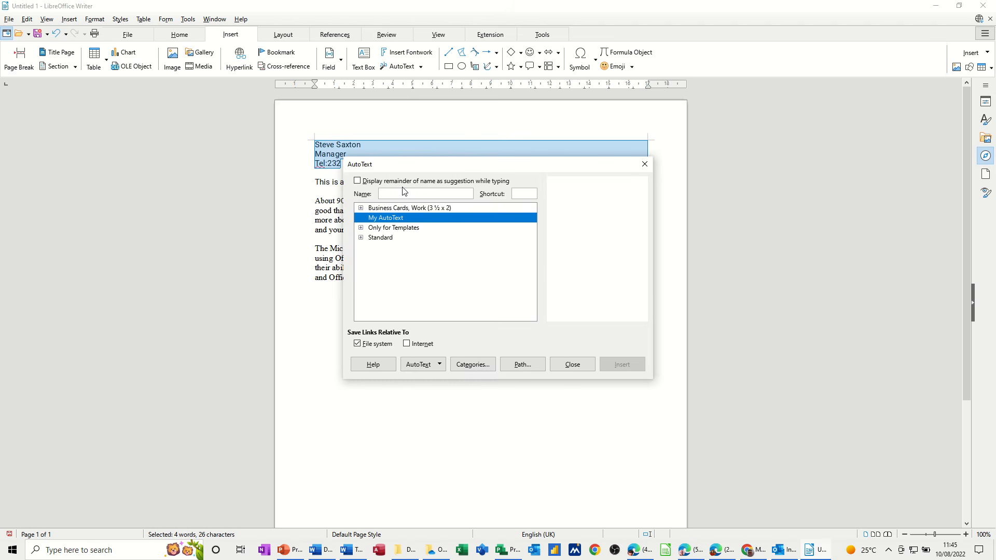
{"action": "type", "text": "Steve"}
{"action": "left_click", "coordinate": [436, 364]}
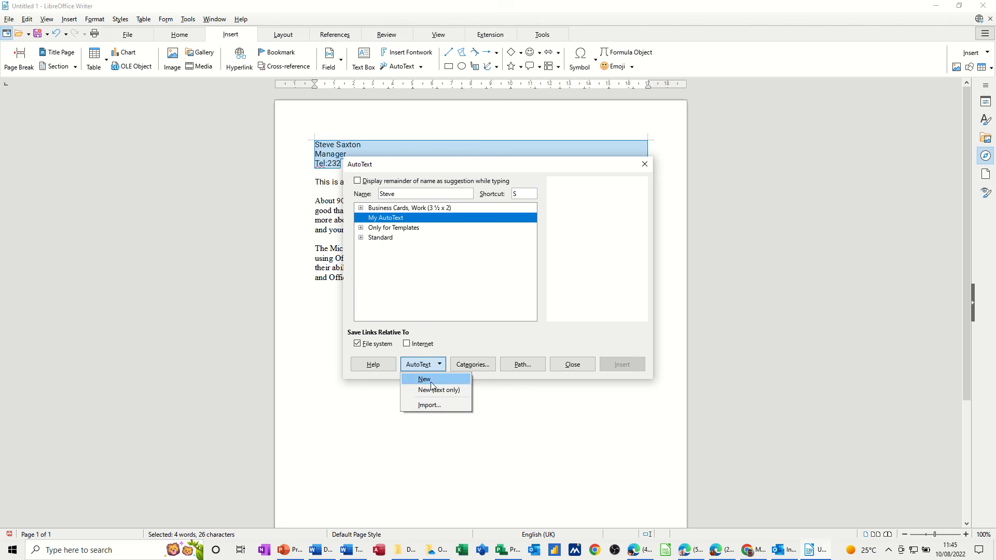
{"action": "left_click", "coordinate": [429, 379]}
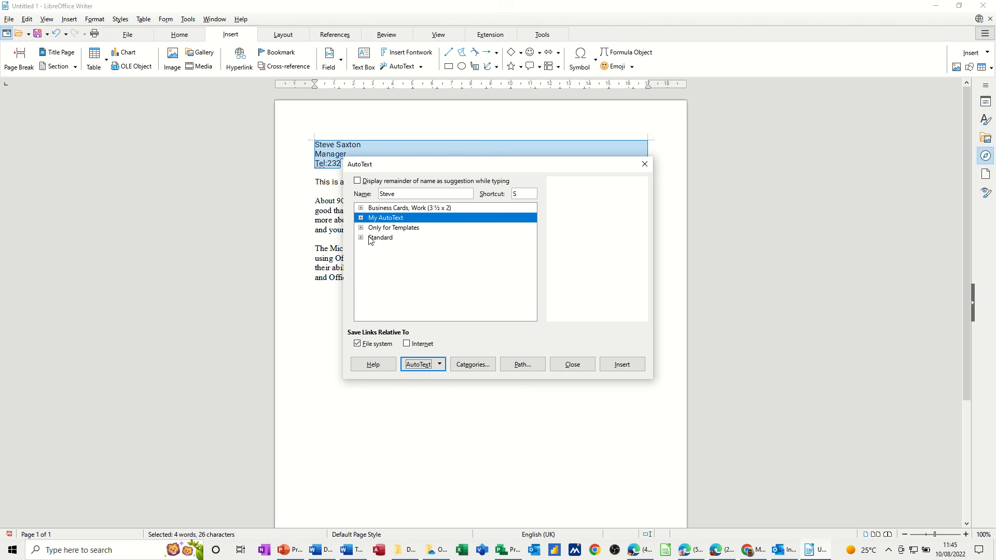
{"action": "left_click", "coordinate": [362, 218]}
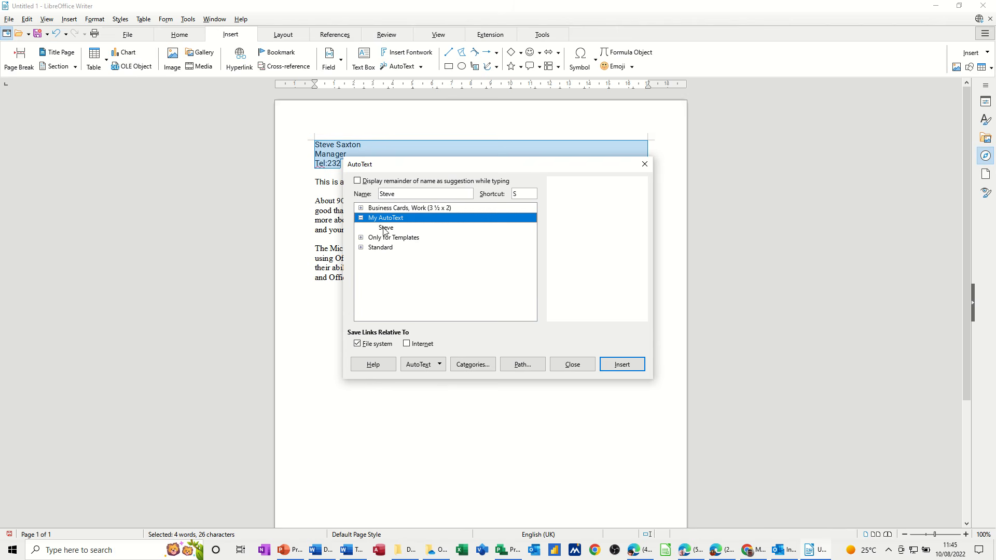
{"action": "left_click", "coordinate": [567, 369]}
Step: Insert the contact block twice below the last paragraph, once by expanding its shortcut s and once from My AutoText
{"action": "left_click", "coordinate": [369, 326]}
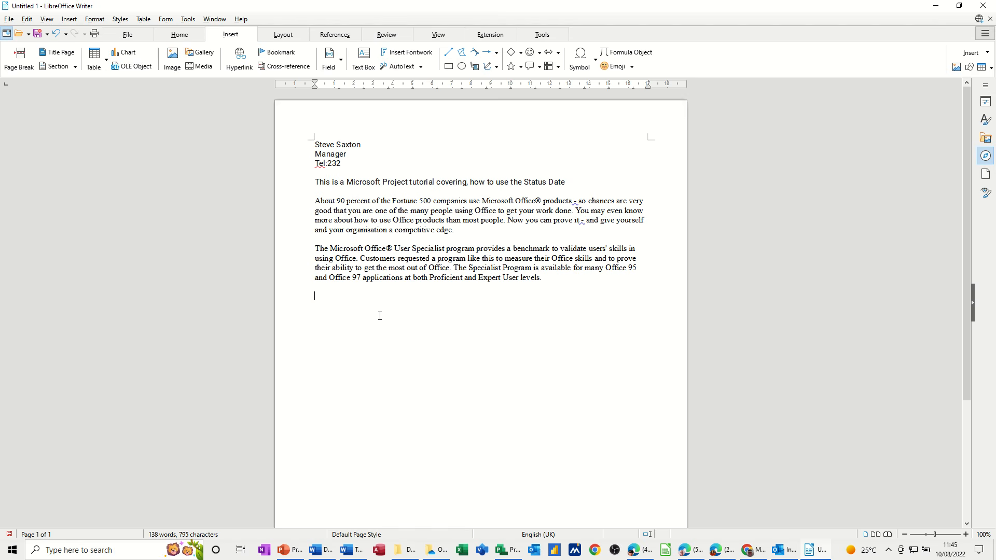
{"action": "type", "text": "s"}
{"action": "key", "text": "F3"}
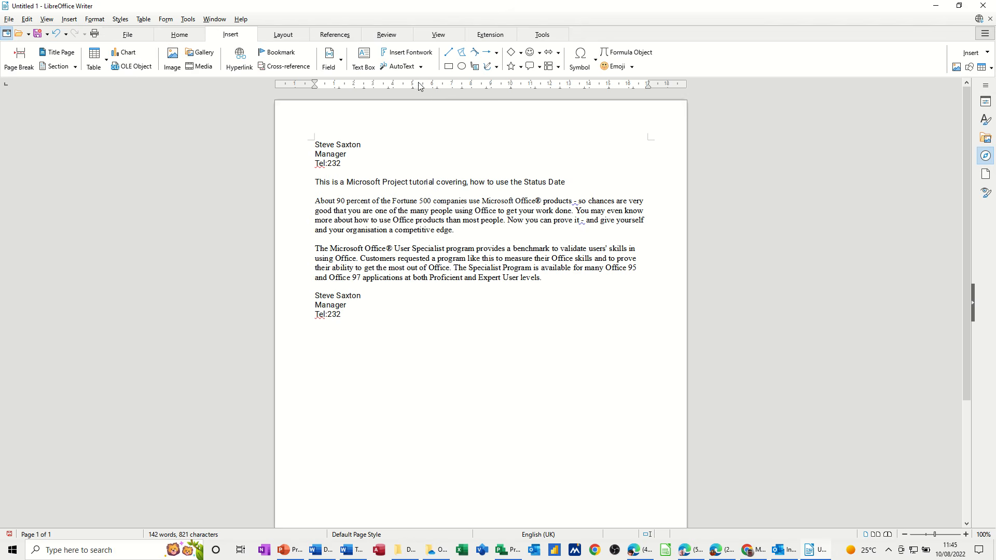
{"action": "left_click", "coordinate": [398, 66]}
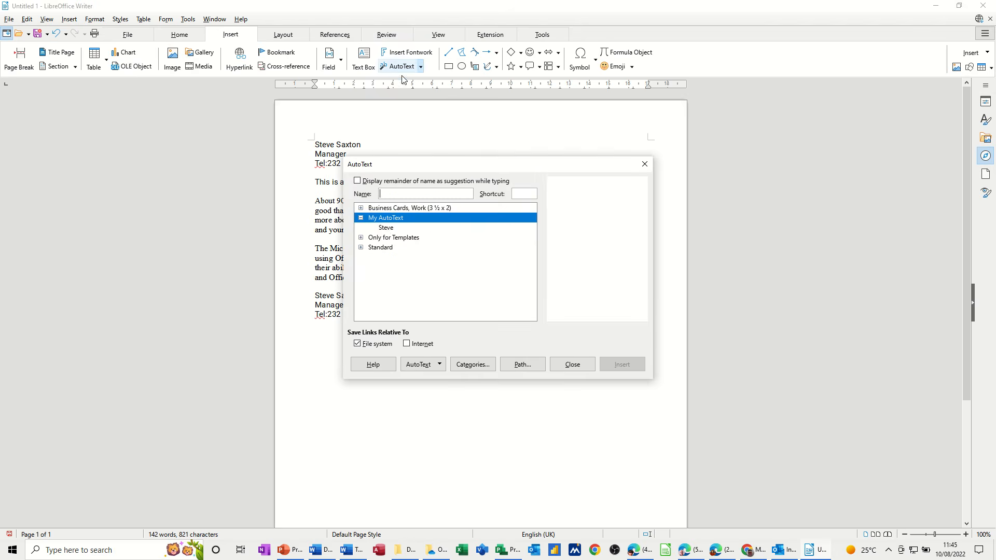
{"action": "left_click", "coordinate": [387, 229]}
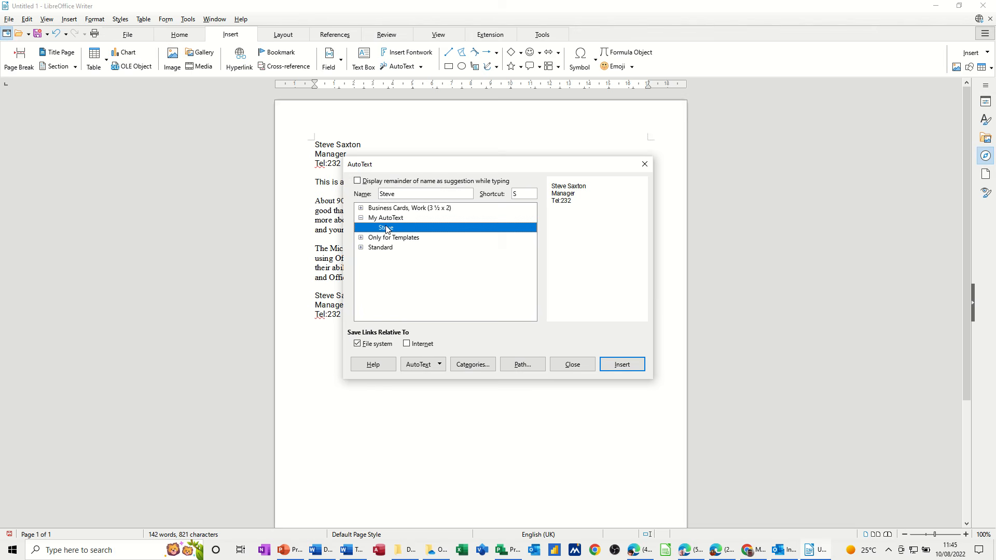
{"action": "left_click", "coordinate": [623, 365]}
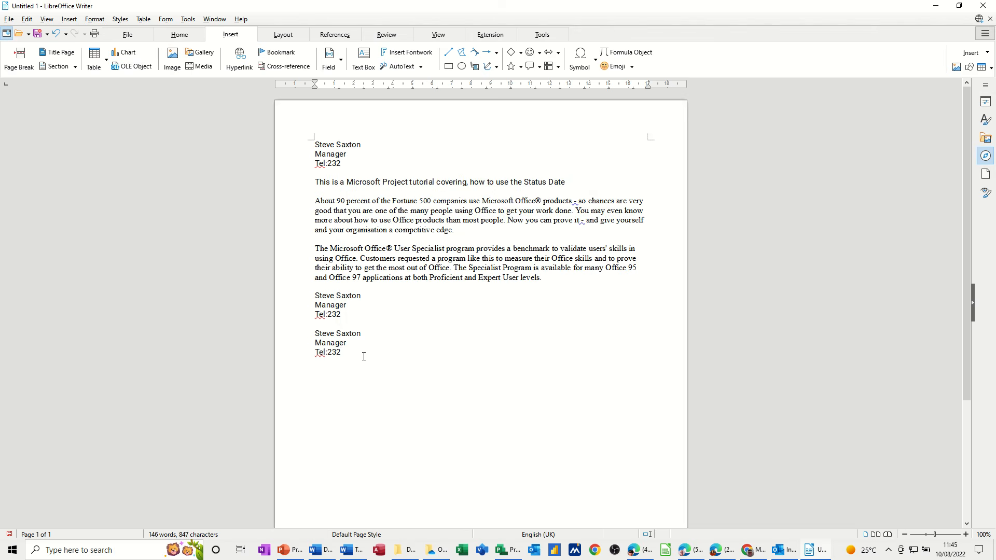
Step: Delete both inserted contact blocks below the last paragraph
{"action": "left_click_drag", "start_coordinate": [342, 353], "coordinate": [297, 299]}
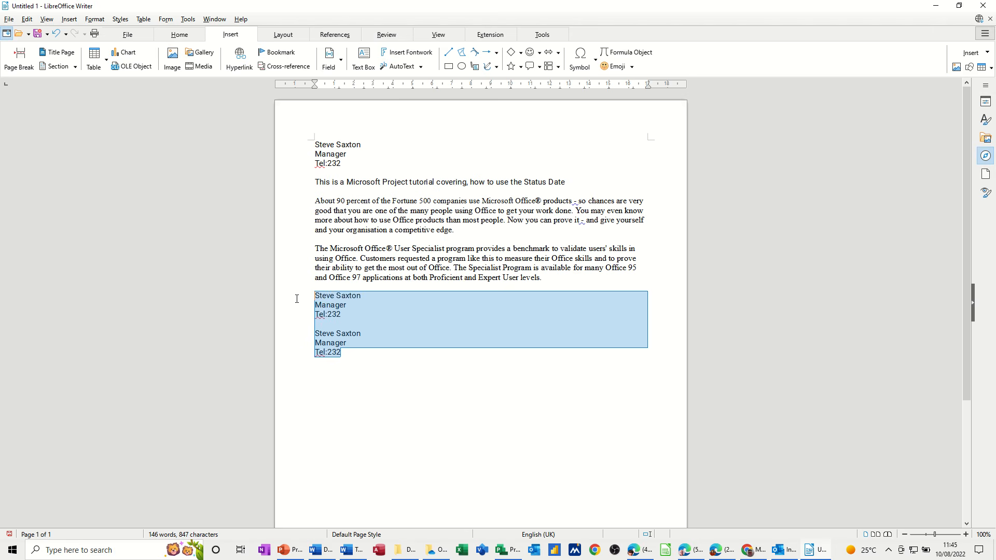
{"action": "key", "text": "Delete"}
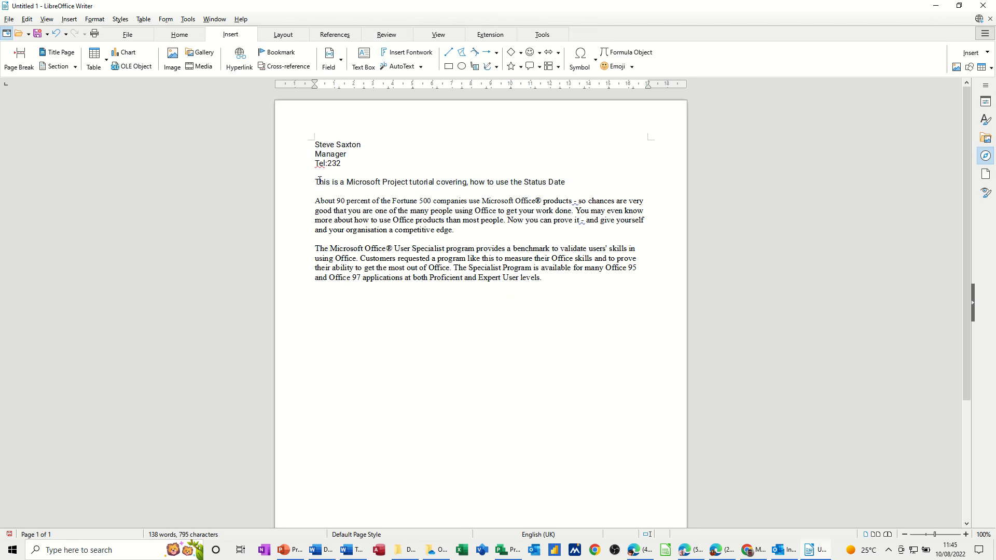
Step: Save the sentence "This is a Microsoft Project tutorial covering, how to use the Status Date" as a My AutoText entry named Project
{"action": "left_click_drag", "start_coordinate": [314, 182], "coordinate": [566, 182]}
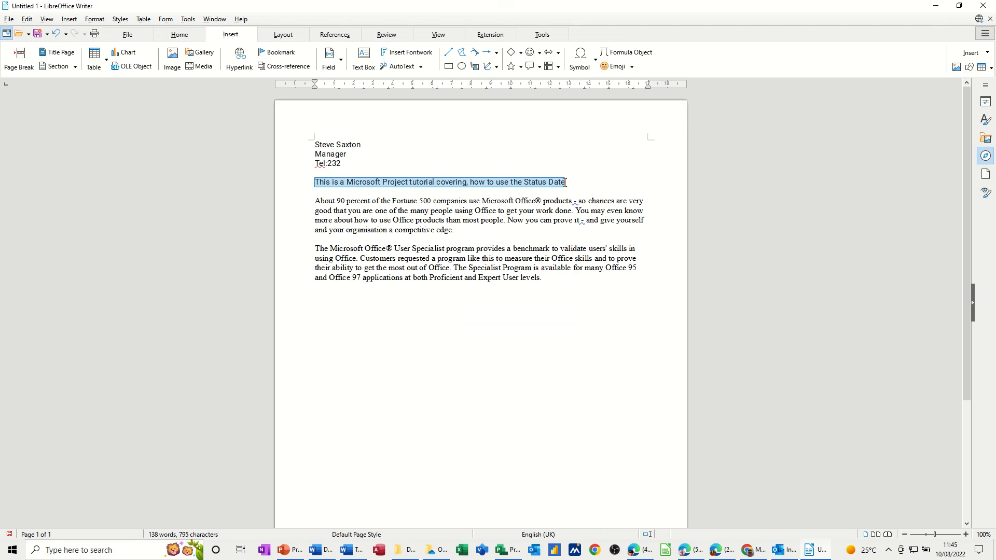
{"action": "left_click", "coordinate": [400, 66]}
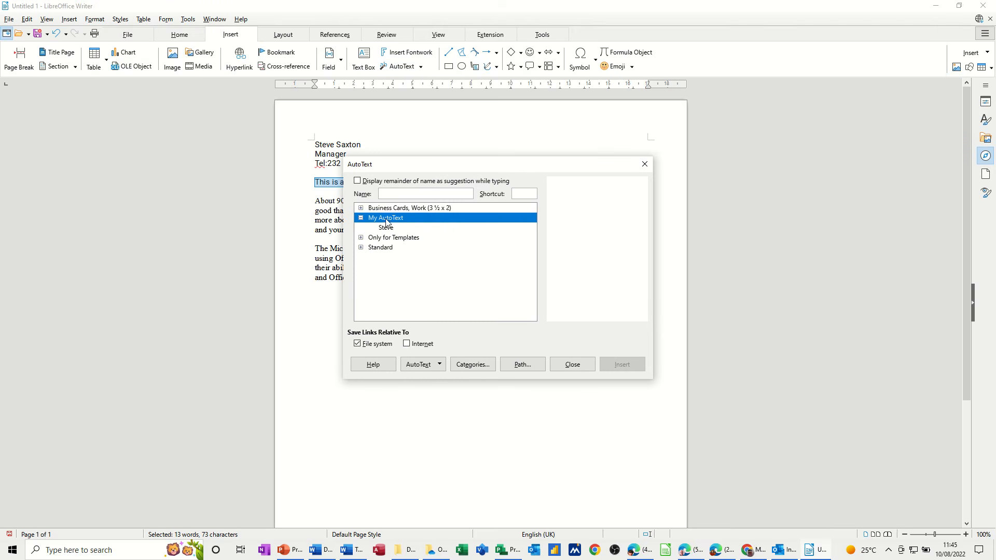
{"action": "type", "text": "Project"}
{"action": "left_click", "coordinate": [432, 368]}
{"action": "left_click", "coordinate": [424, 379]}
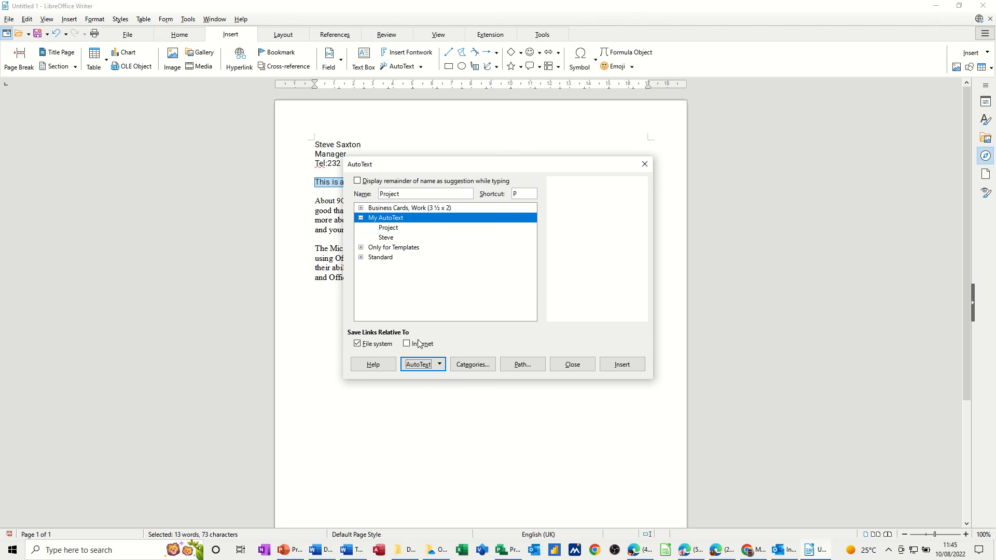
{"action": "left_click", "coordinate": [571, 366]}
Step: Insert the Project entry twice below the last paragraph, once by expanding its shortcut p and once from My AutoText
{"action": "left_click", "coordinate": [379, 315]}
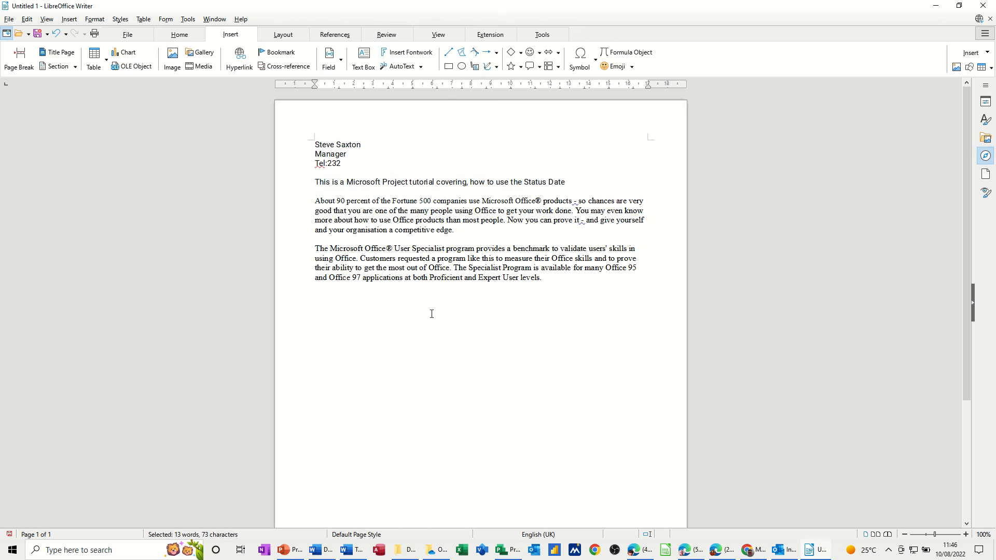
{"action": "type", "text": "p"}
{"action": "key", "text": "F3"}
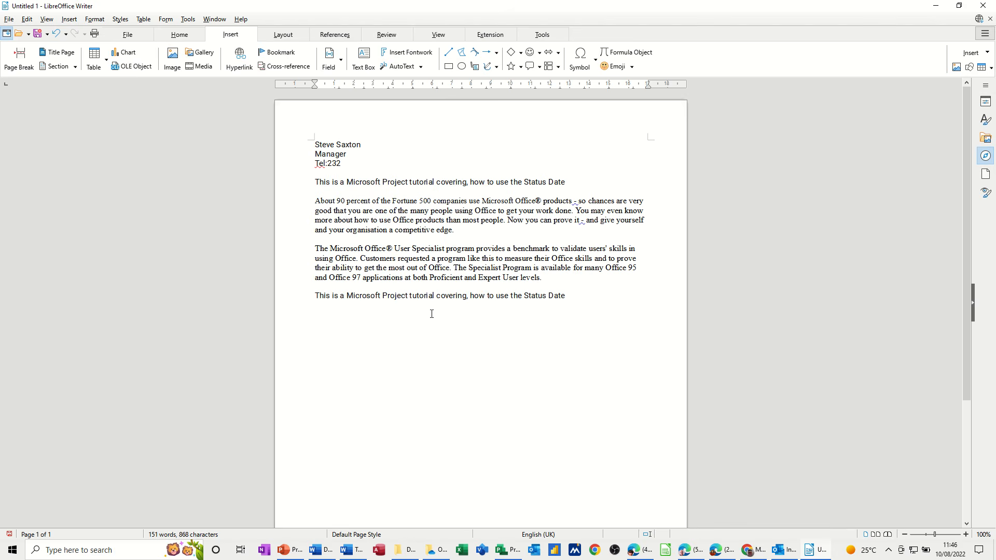
{"action": "left_click", "coordinate": [405, 66]}
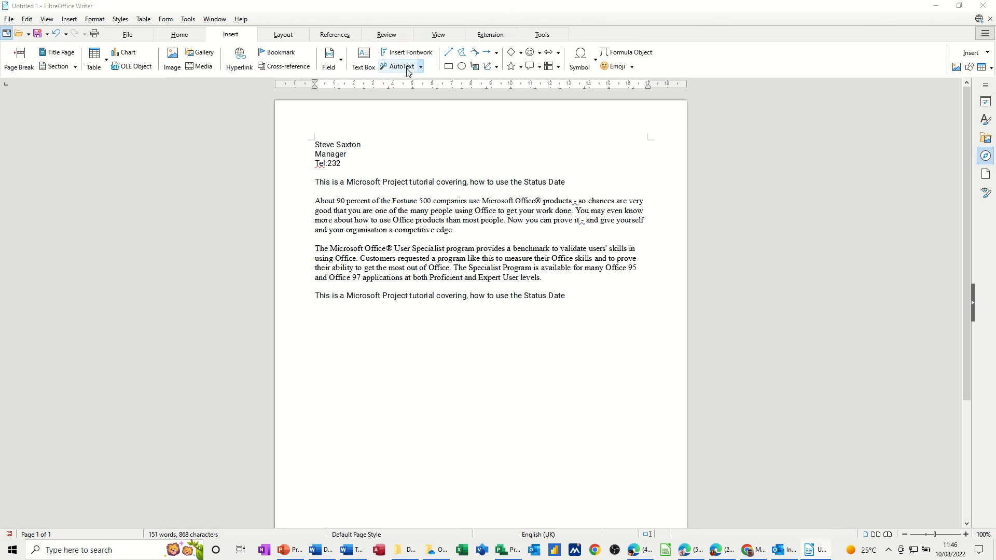
{"action": "left_click", "coordinate": [389, 228]}
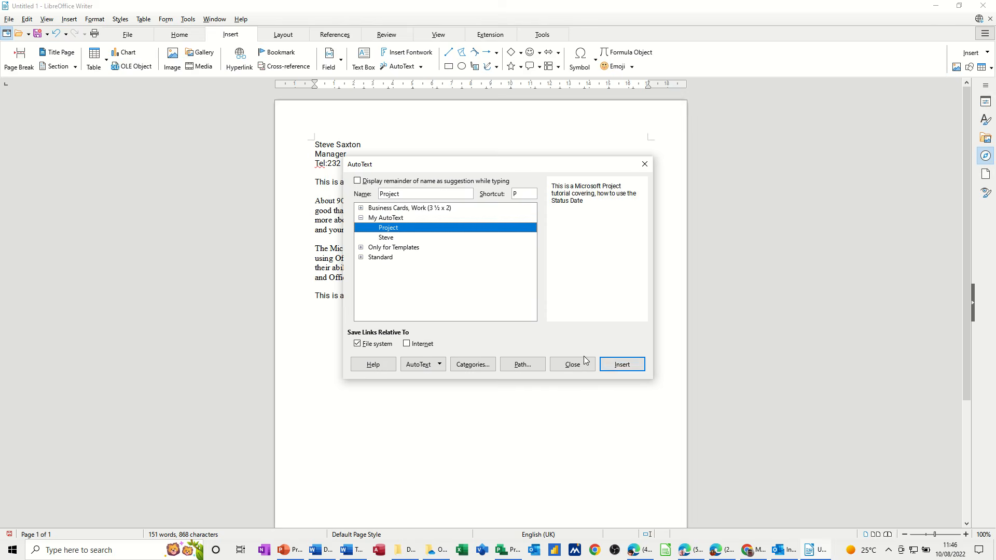
{"action": "left_click", "coordinate": [622, 364]}
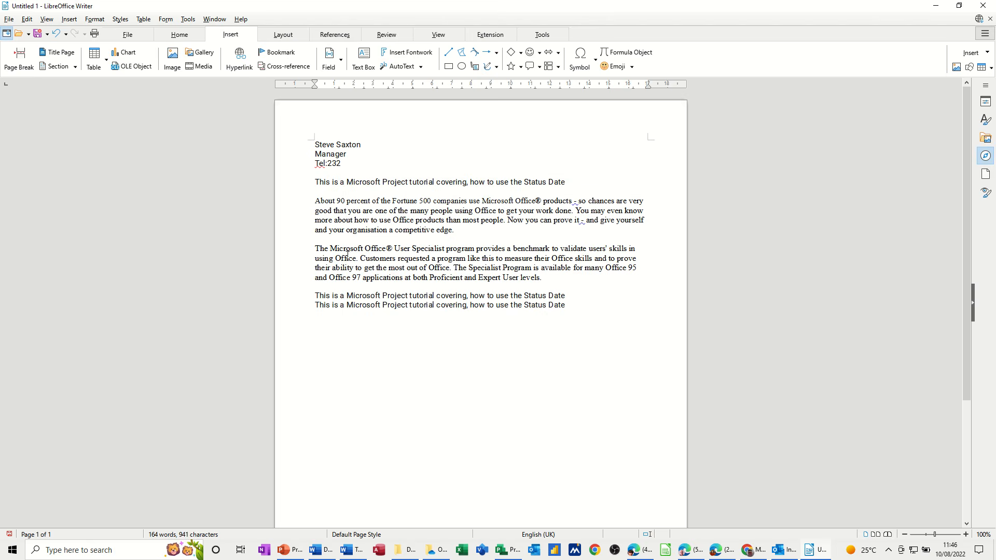
Step: Review the management commands available for the Project AutoText entry and close AutoText without changing it
{"action": "left_click", "coordinate": [402, 66]}
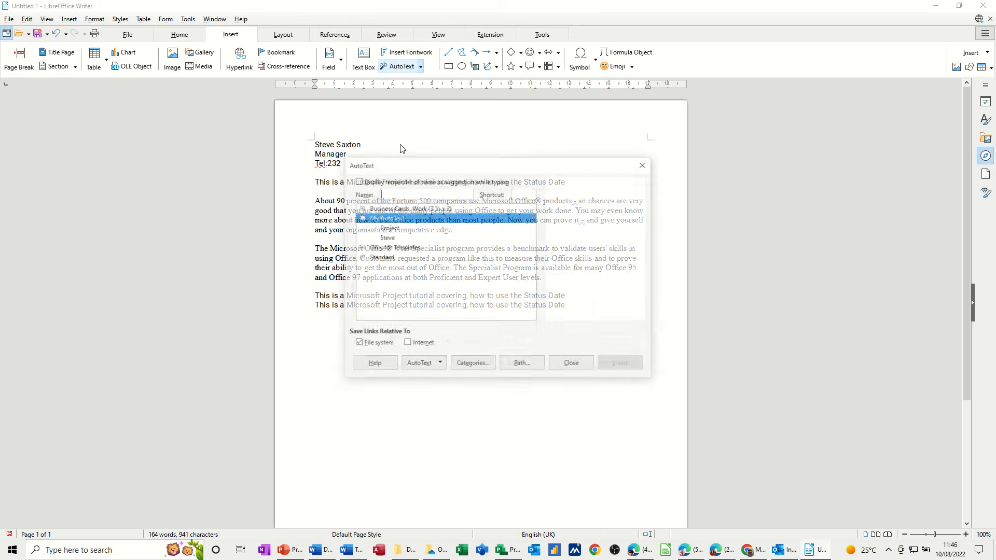
{"action": "left_click", "coordinate": [392, 230]}
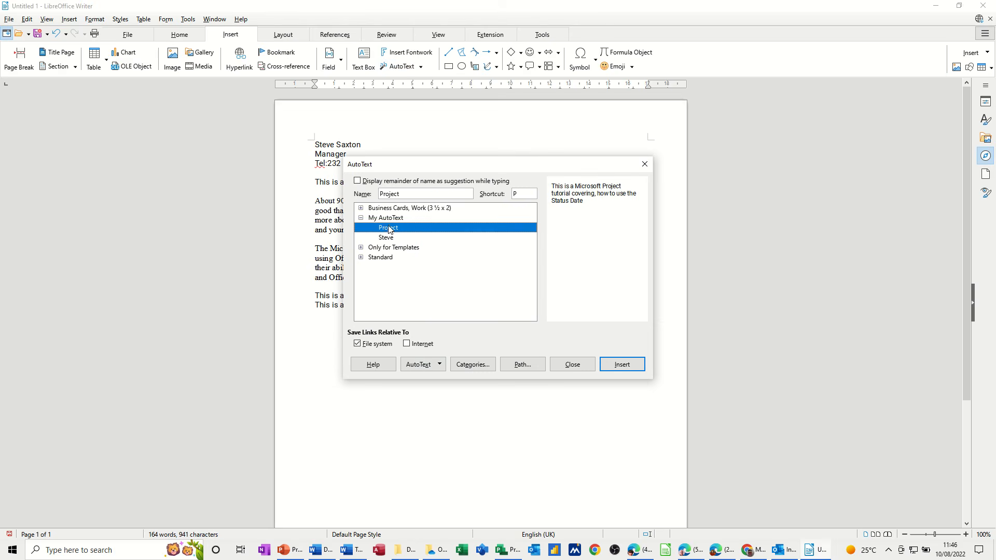
{"action": "left_click", "coordinate": [437, 365]}
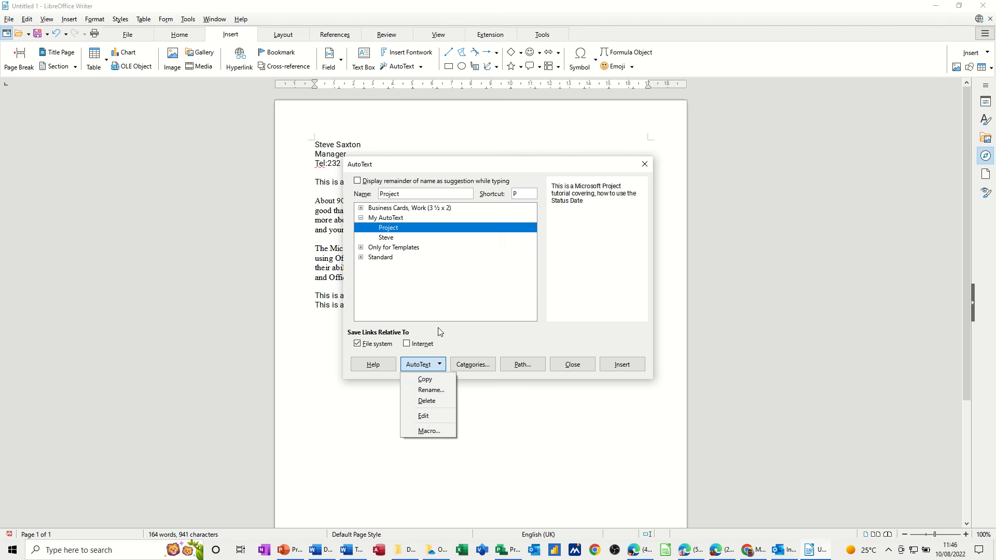
{"action": "left_click", "coordinate": [582, 364]}
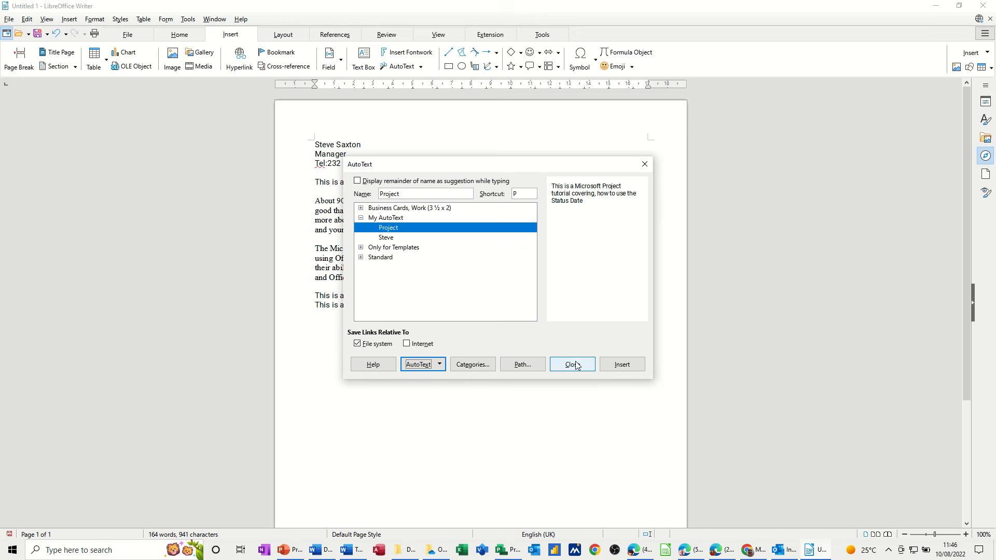
{"action": "left_click", "coordinate": [572, 365]}
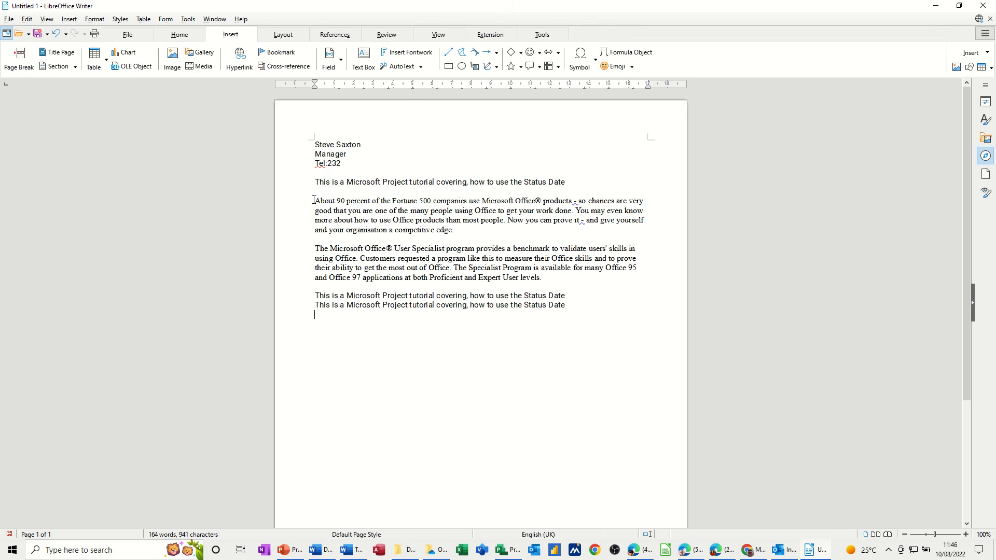
Step: Save the paragraph beginning "About 90 percent of the Fortune 500 companies" as a My AutoText entry named Intro with shortcut Intro
{"action": "left_click_drag", "start_coordinate": [314, 201], "coordinate": [453, 227]}
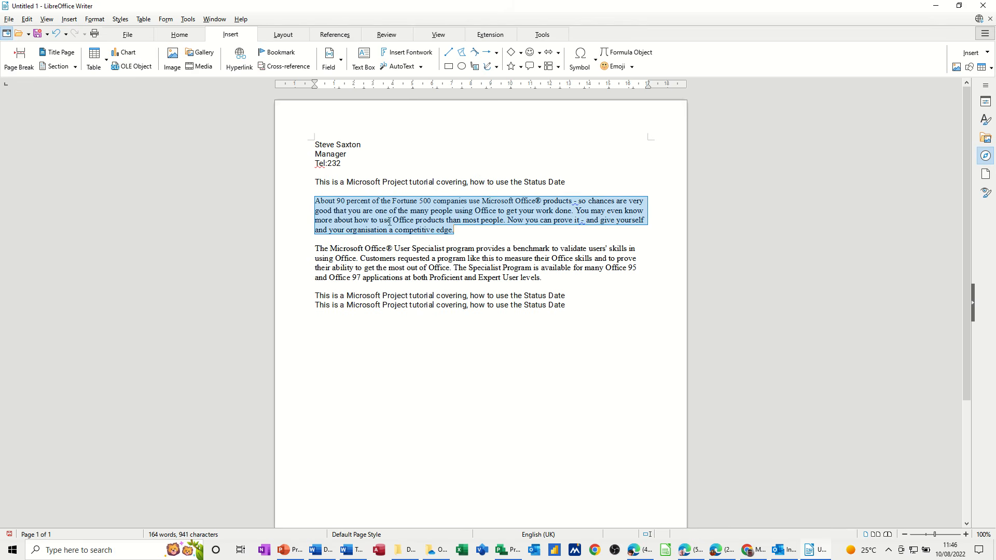
{"action": "left_click", "coordinate": [406, 70]}
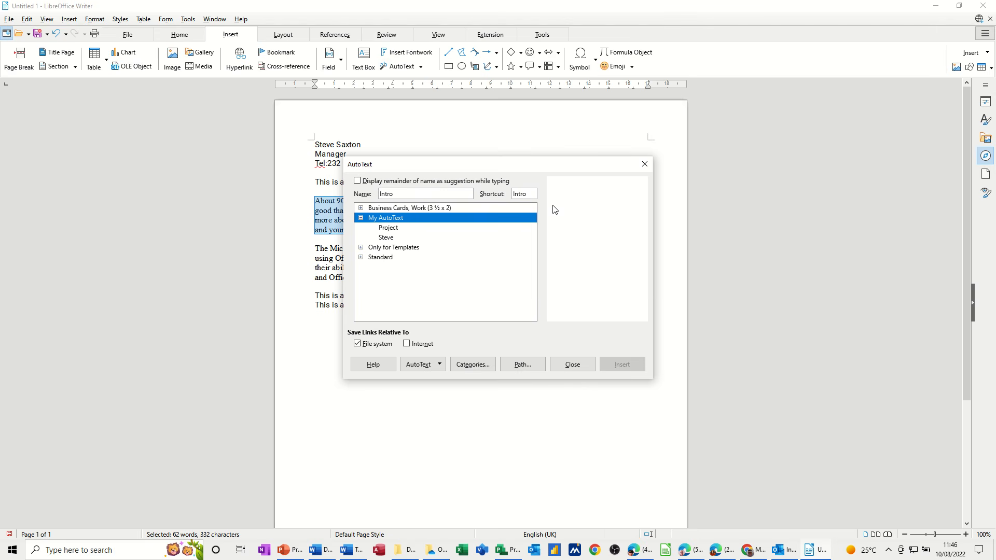
{"action": "left_click", "coordinate": [527, 194]}
{"action": "left_click", "coordinate": [420, 364]}
{"action": "left_click", "coordinate": [429, 379]}
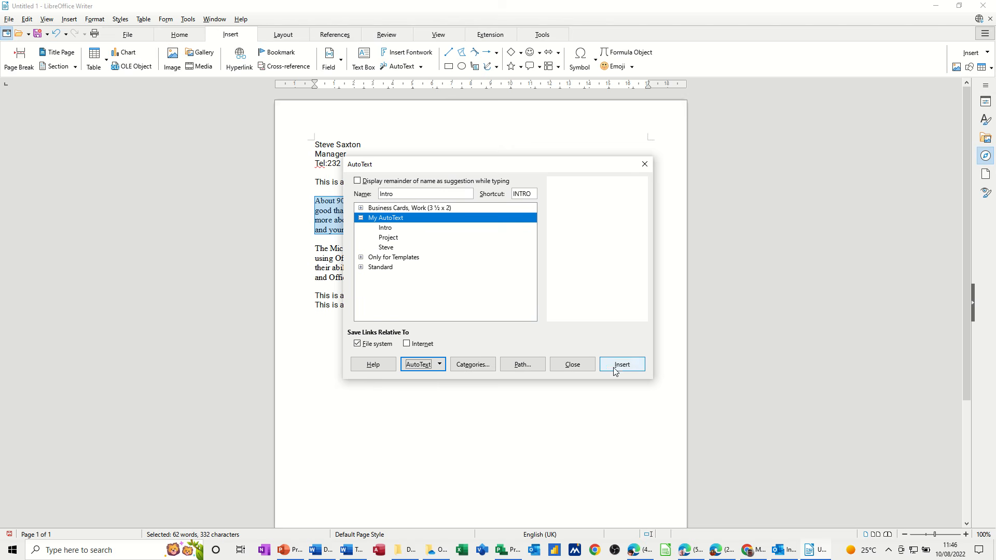
{"action": "left_click", "coordinate": [572, 367]}
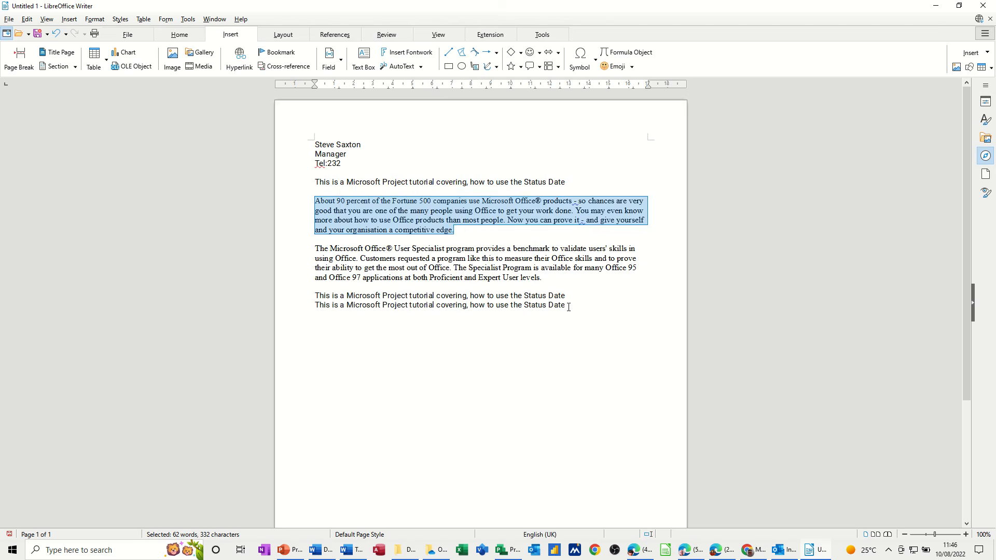
Step: Expand the shortcut intro below the last Status Date sentence, setting the inserted paragraph off with blank lines
{"action": "left_click", "coordinate": [617, 315]}
{"action": "type", "text": "i"}
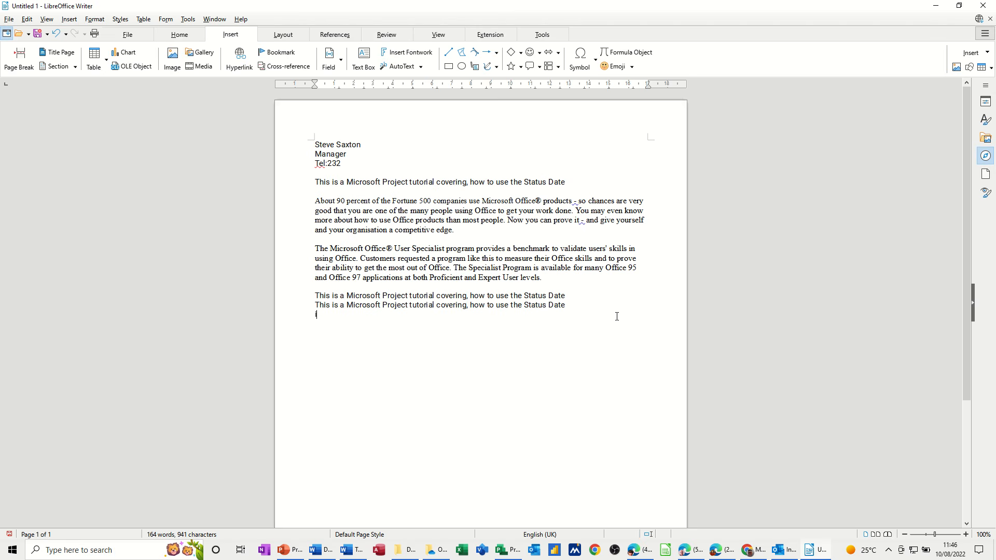
{"action": "type", "text": "ntro"}
{"action": "key", "text": "F3"}
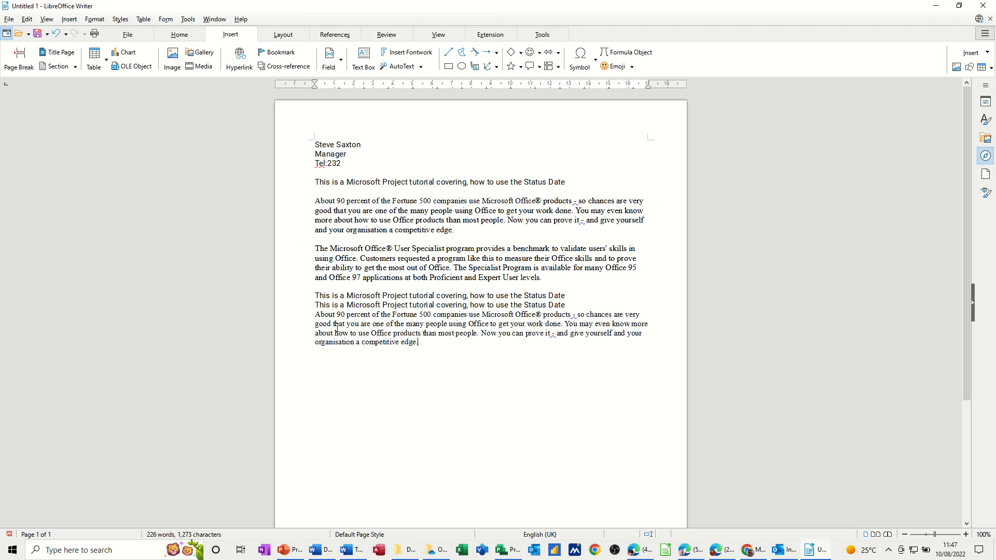
{"action": "key", "text": "Return"}
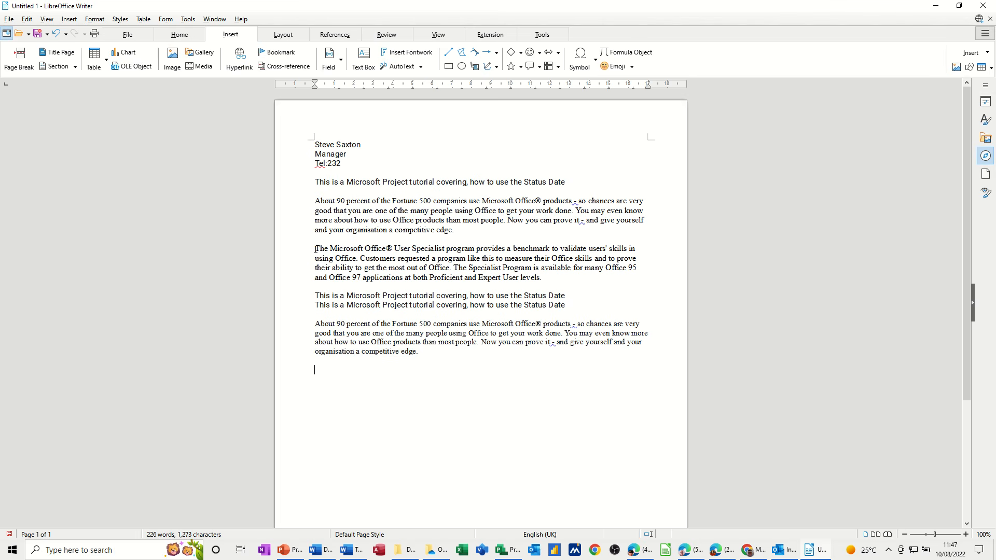
Step: Save the paragraph beginning "The Microsoft Office® User Specialist program" as a My AutoText entry named End with shortcut End
{"action": "left_click_drag", "start_coordinate": [314, 250], "coordinate": [541, 278]}
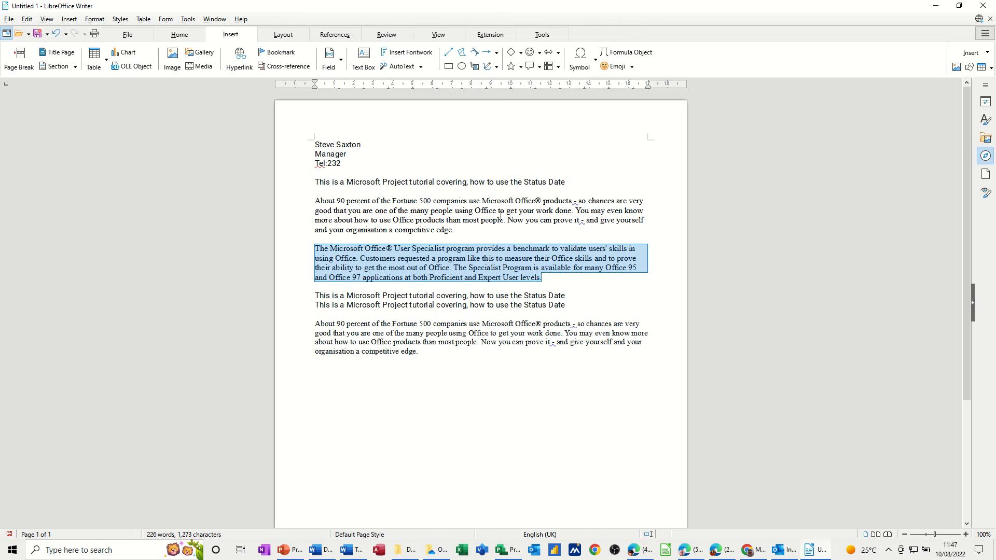
{"action": "left_click", "coordinate": [404, 67]}
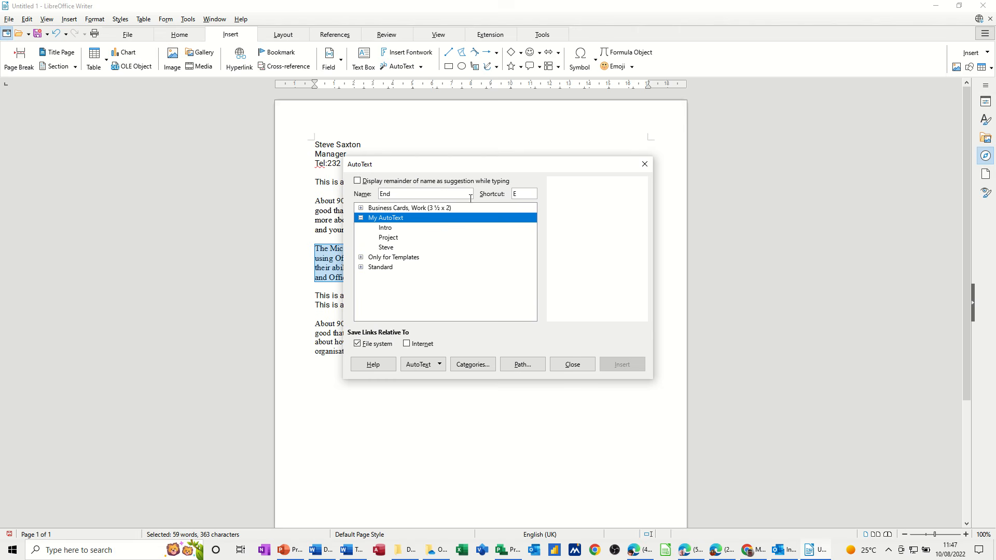
{"action": "left_click", "coordinate": [526, 195]}
{"action": "type", "text": "nd"}
{"action": "left_click", "coordinate": [421, 364]}
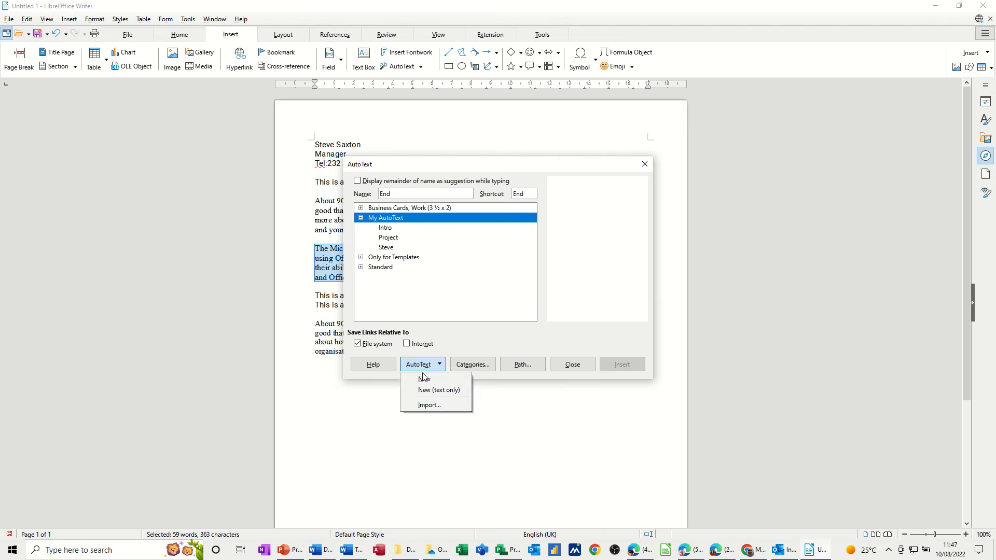
{"action": "left_click", "coordinate": [424, 379]}
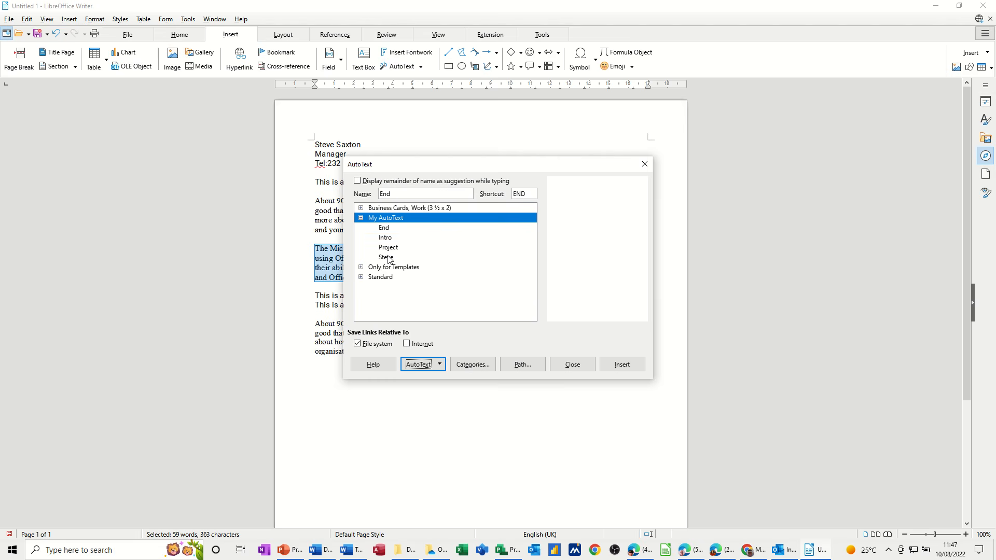
{"action": "left_click", "coordinate": [579, 368]}
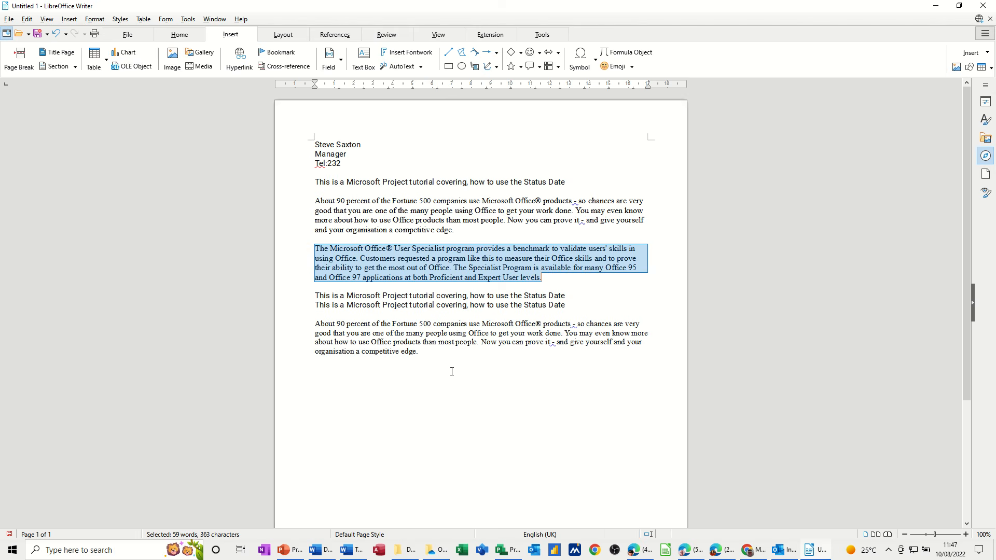
Step: Insert the End entry below the inserted Intro paragraph by expanding its shortcut end
{"action": "left_click", "coordinate": [441, 364]}
{"action": "type", "text": "end"}
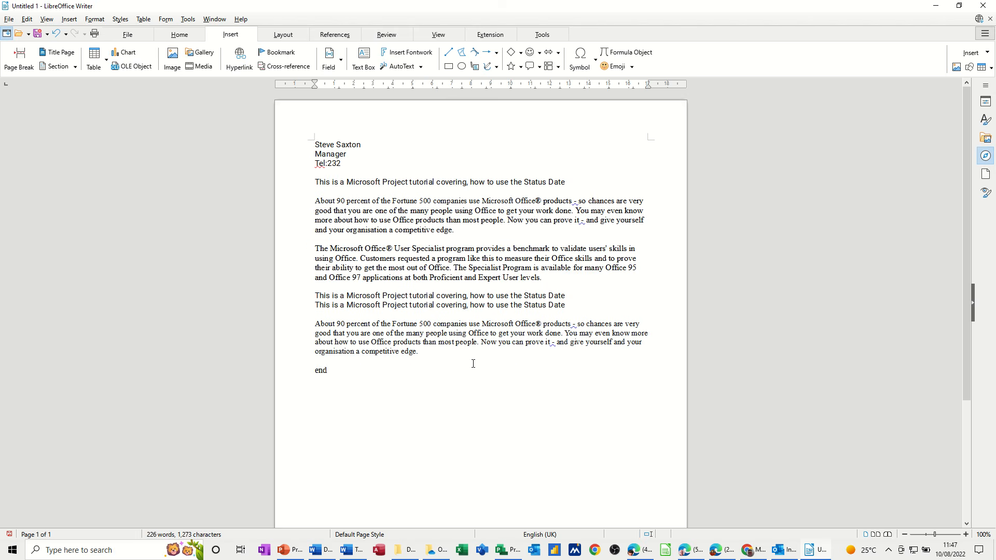
{"action": "key", "text": "F3"}
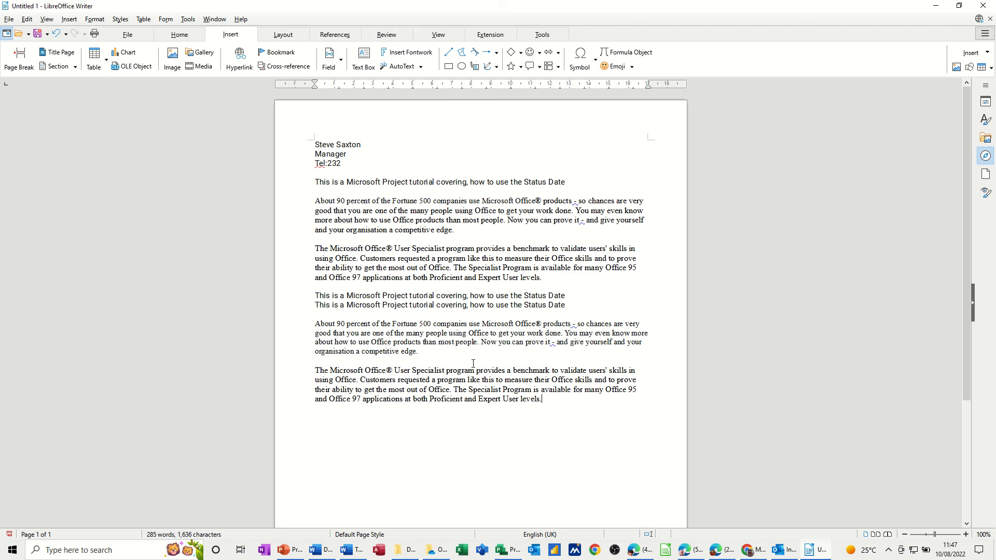